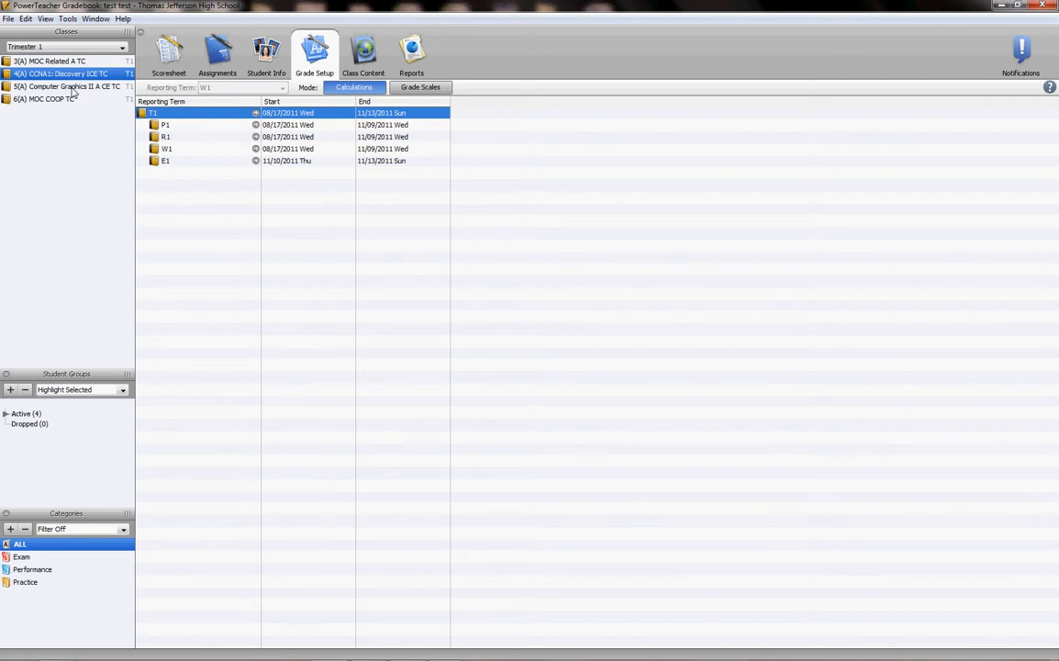
pyautogui.click(68, 18)
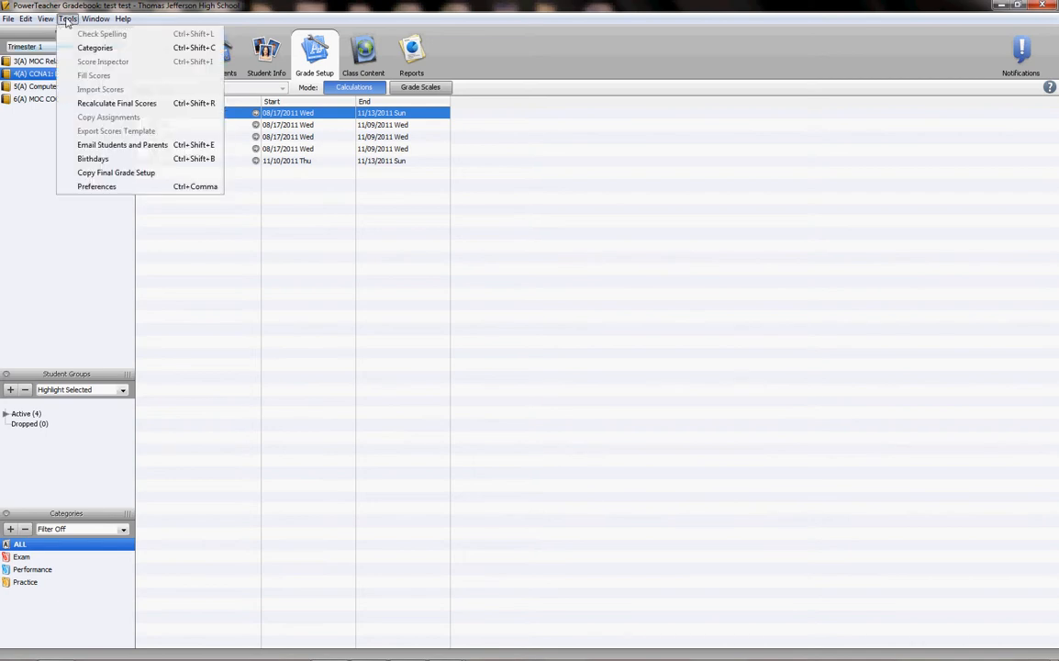
pyautogui.click(108, 172)
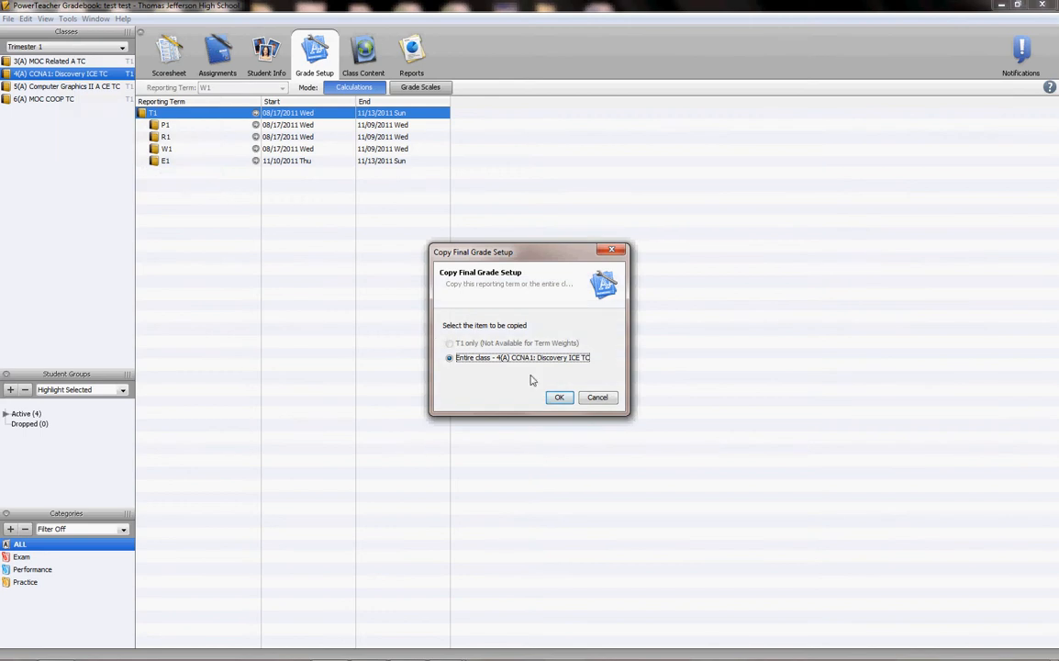
pyautogui.click(558, 397)
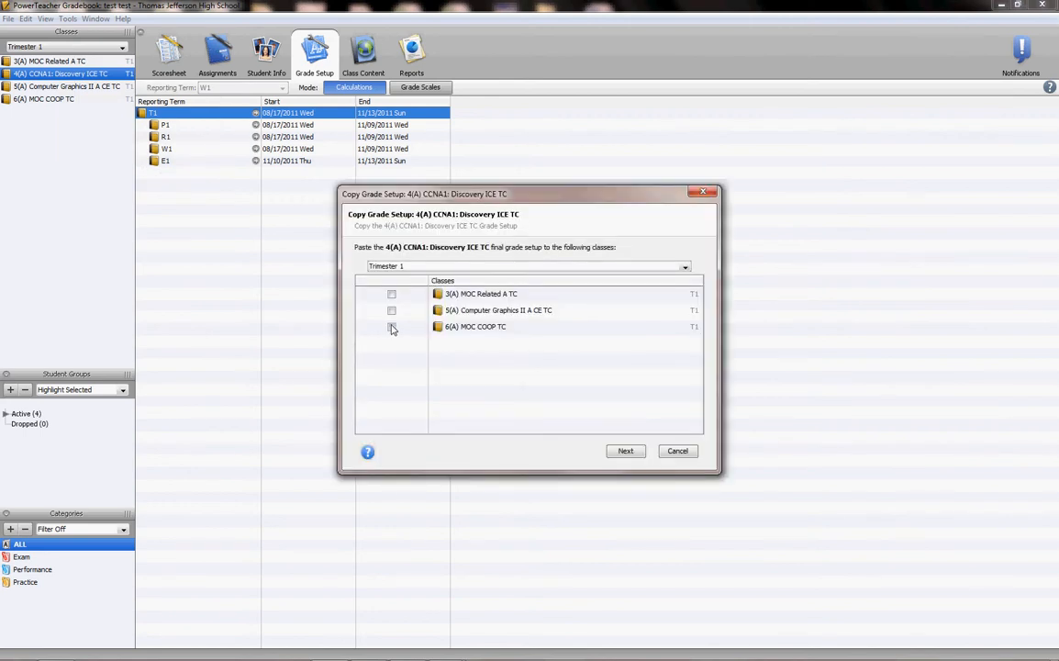
pyautogui.click(392, 327)
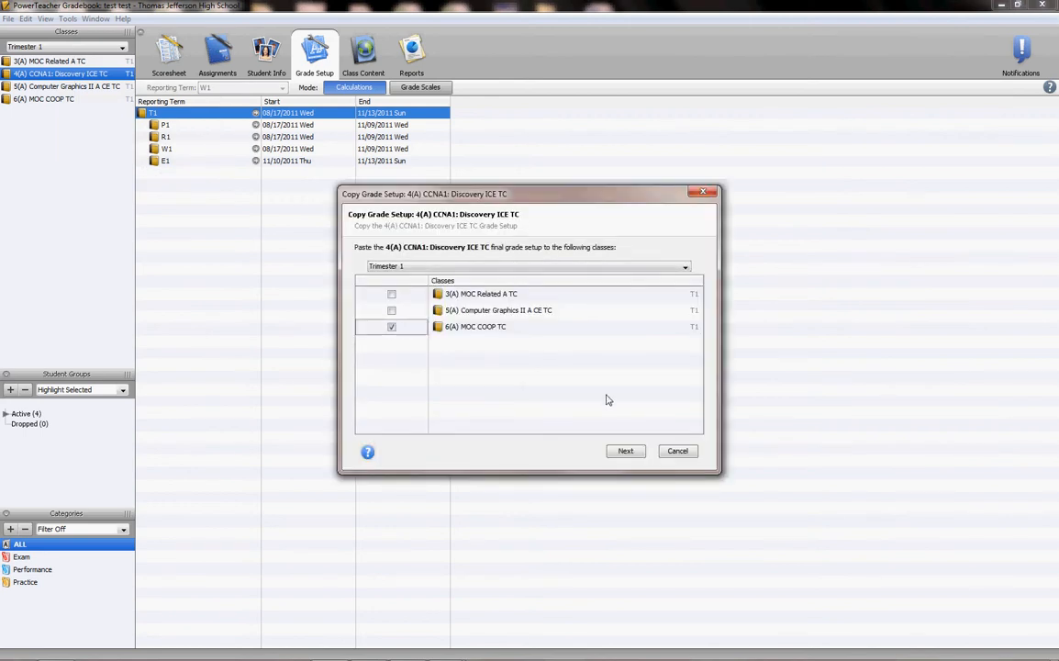
pyautogui.click(676, 451)
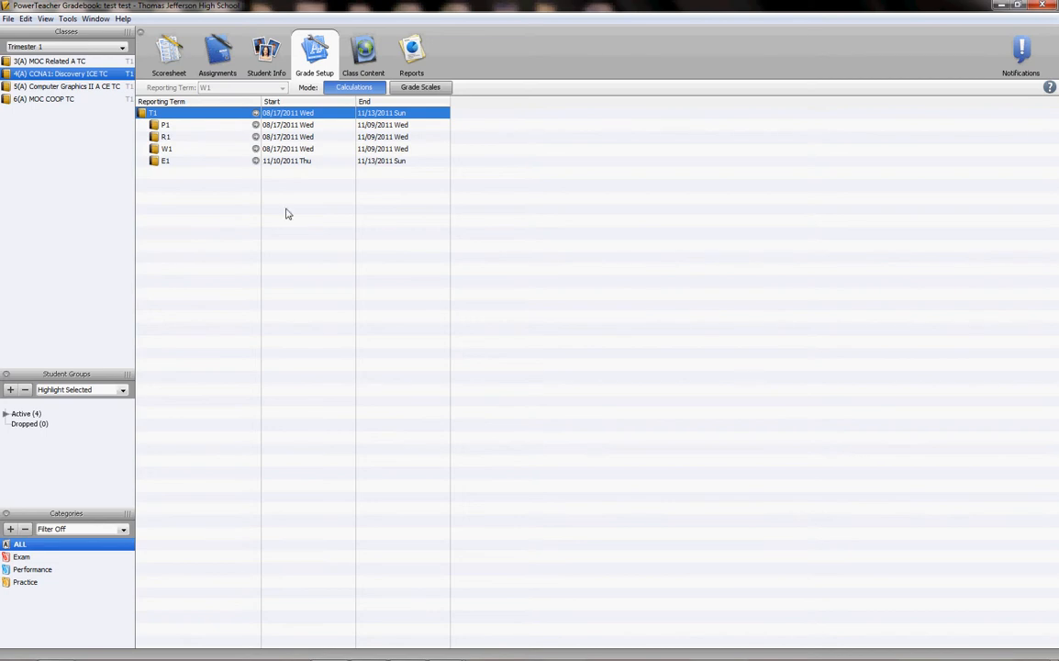
pyautogui.click(221, 163)
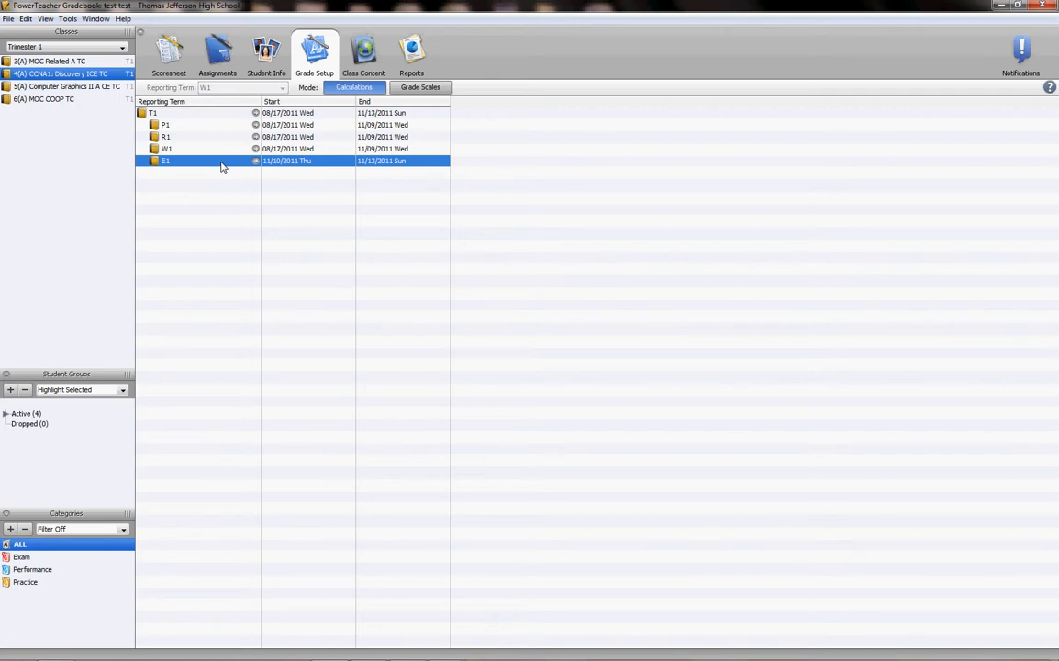
pyautogui.click(220, 152)
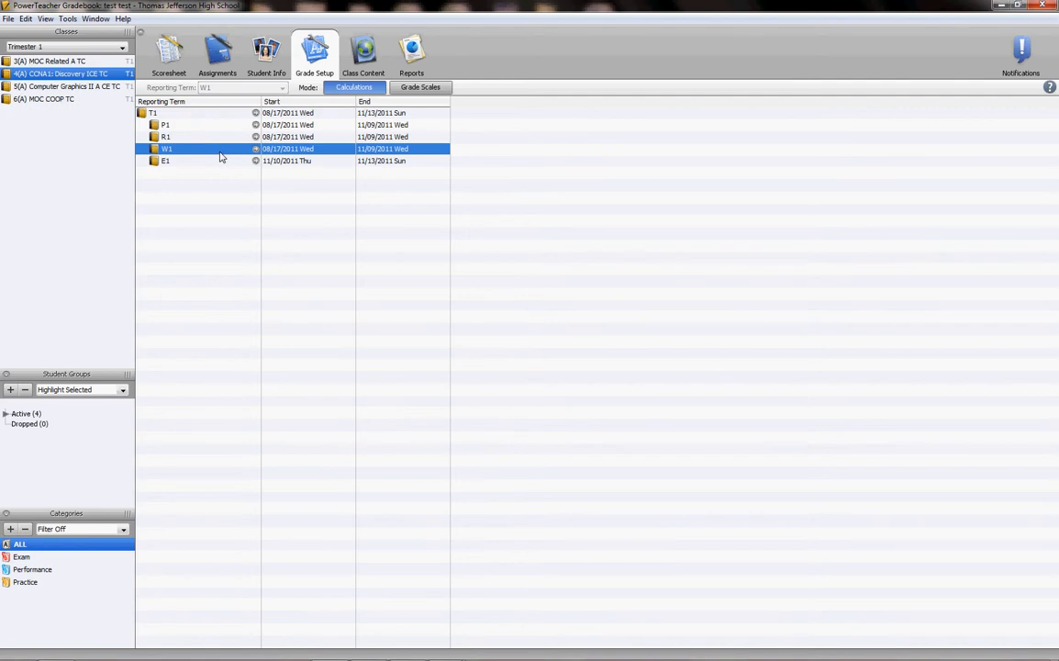
# View the class's assignments for reporting term E1, and switch the assignment list to term T1.
pyautogui.click(213, 57)
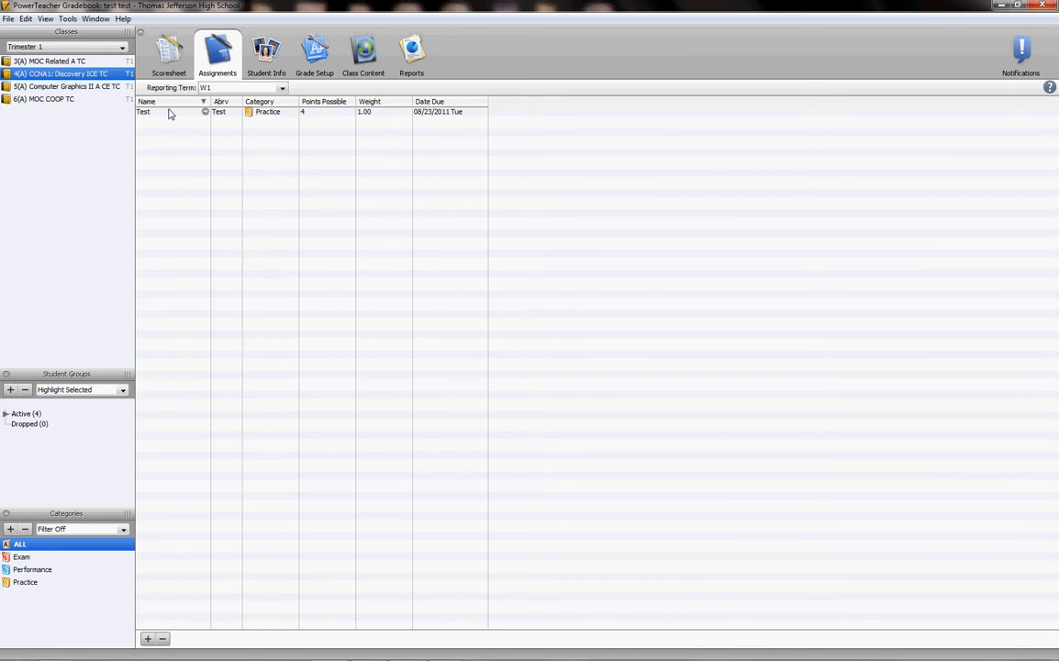
pyautogui.click(253, 88)
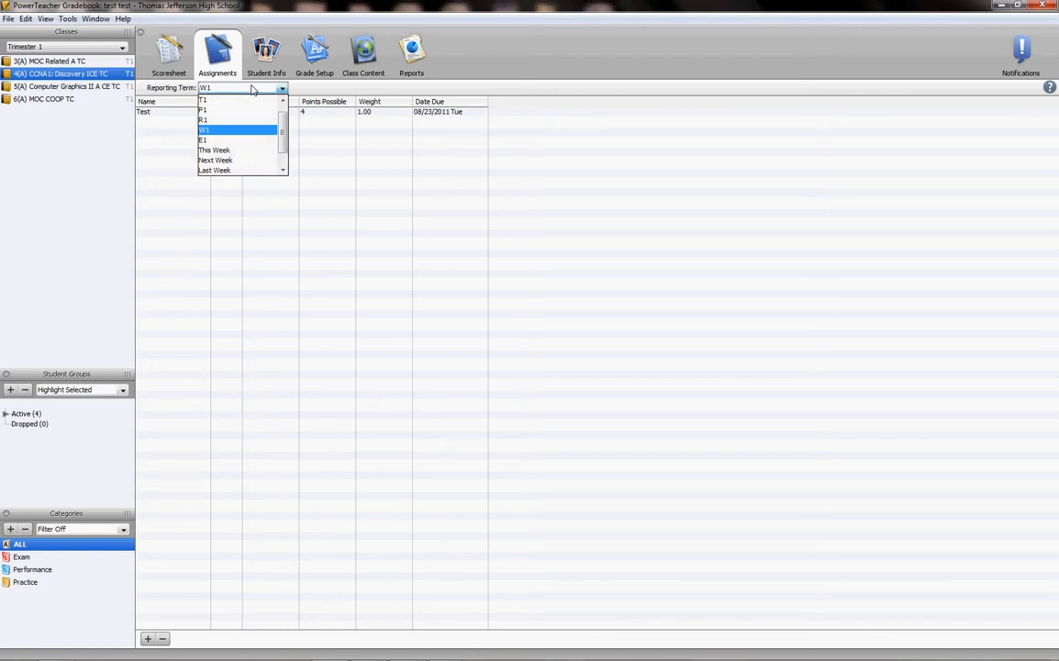
pyautogui.click(249, 135)
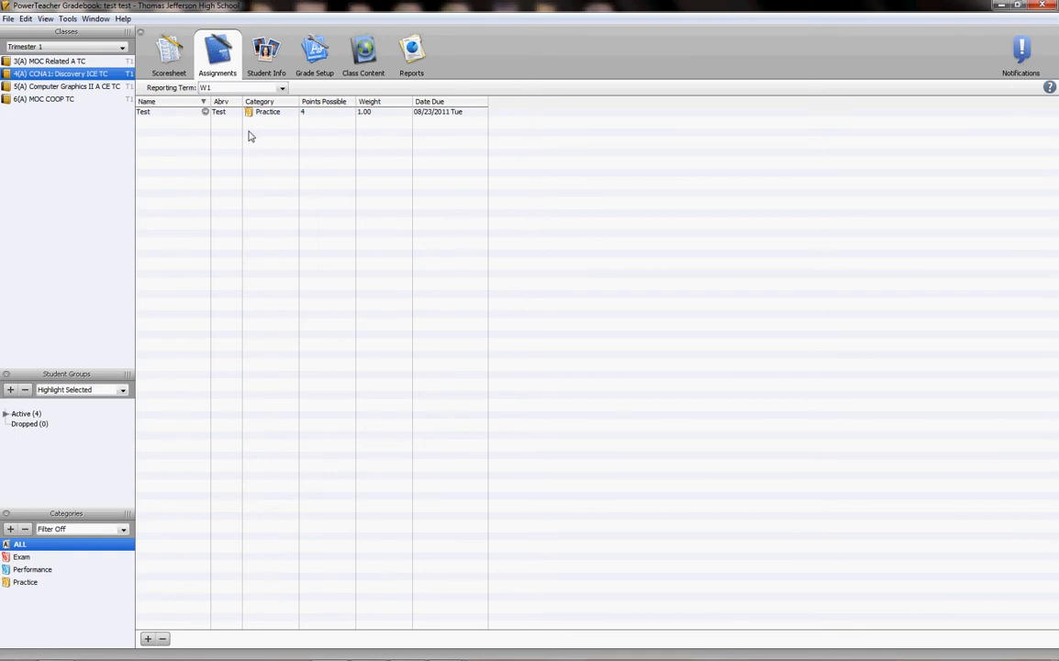
pyautogui.click(244, 87)
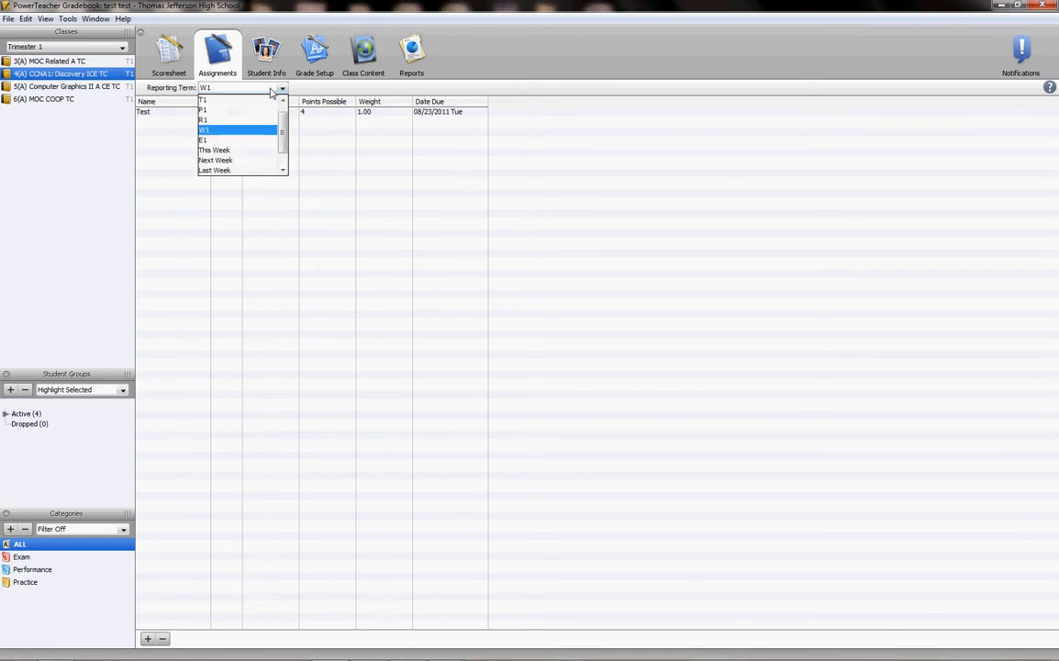
pyautogui.click(258, 144)
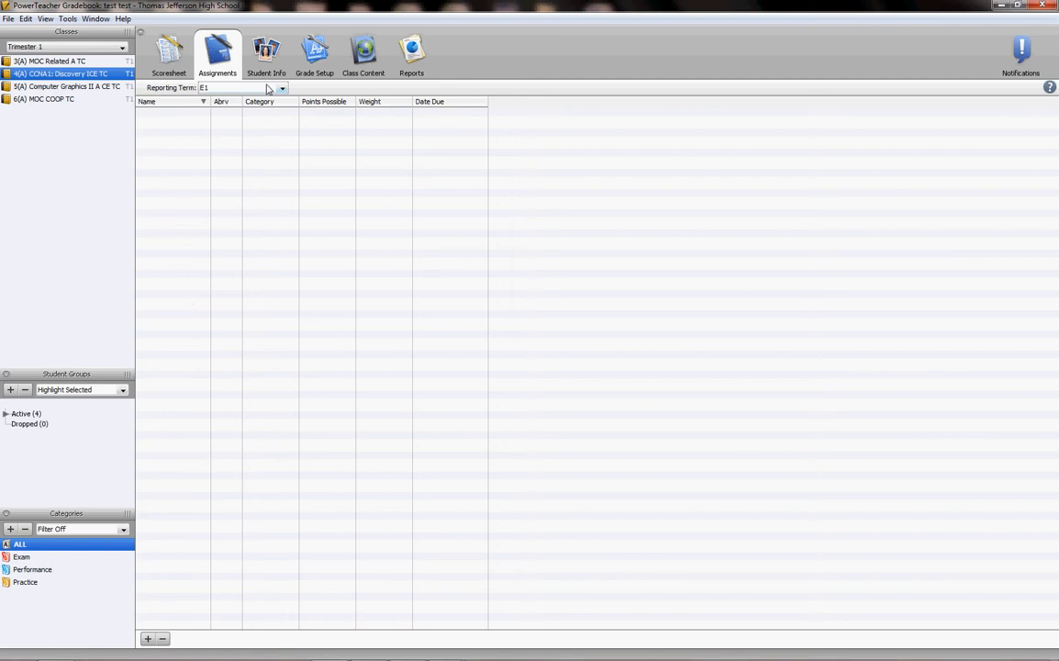
pyautogui.click(265, 88)
pyautogui.click(265, 100)
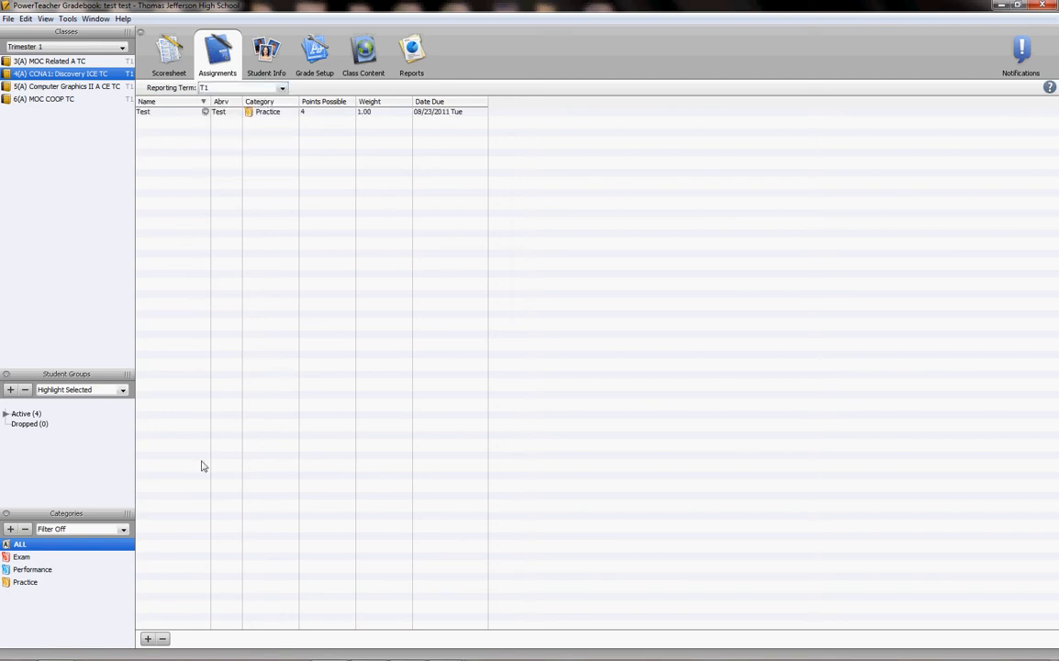
# Create a new assignment named "test" in the Performance category with a due date of 09/14/2011.
pyautogui.click(148, 638)
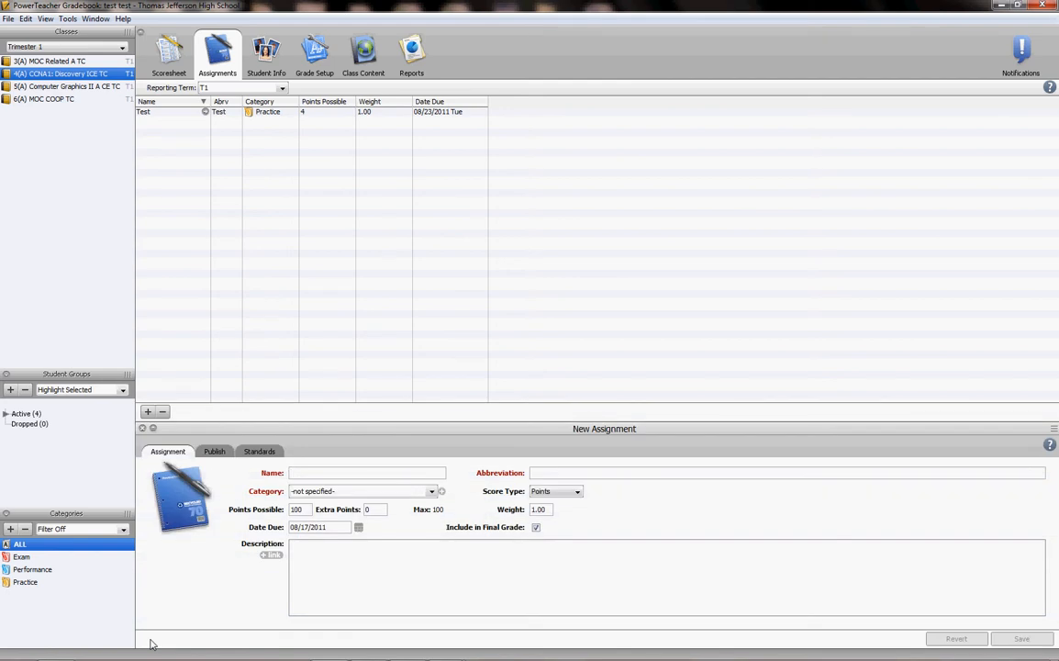
pyautogui.write('test')
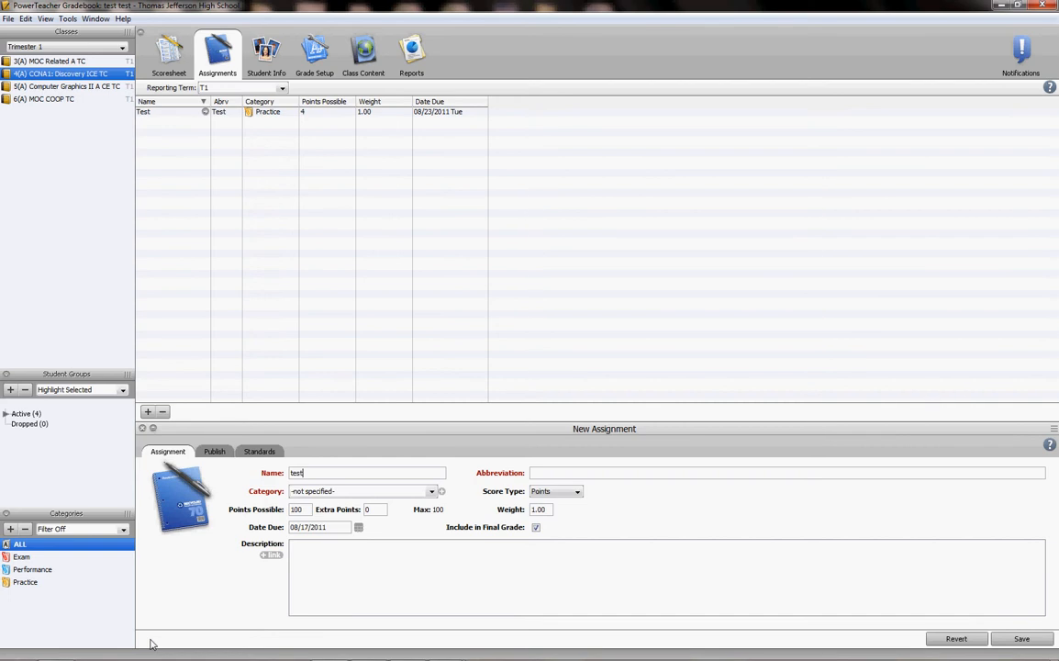
pyautogui.click(338, 492)
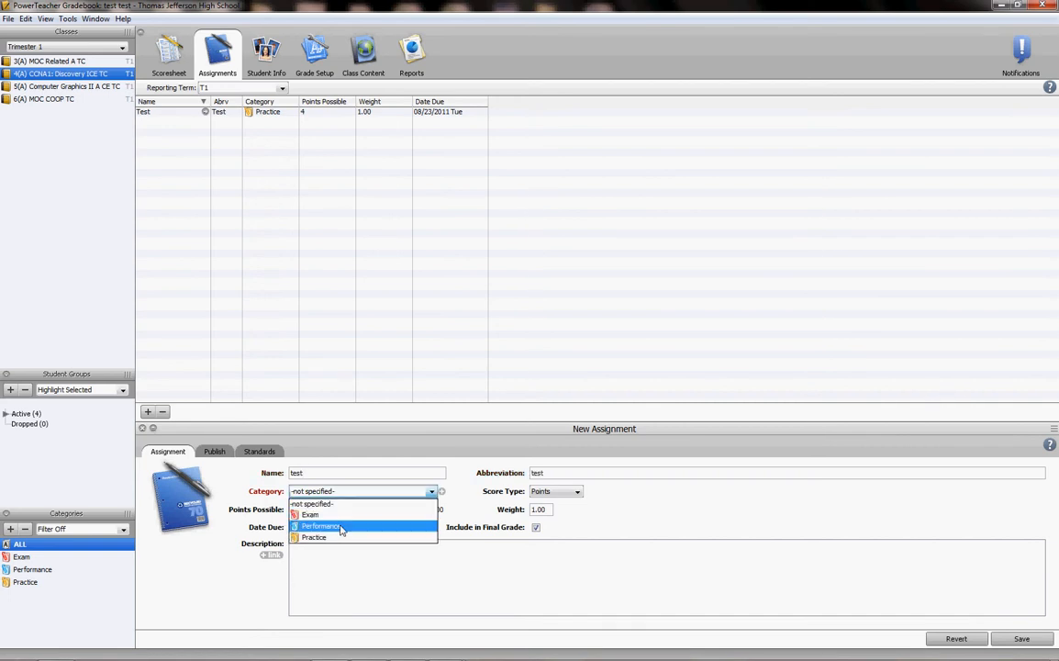
pyautogui.click(339, 521)
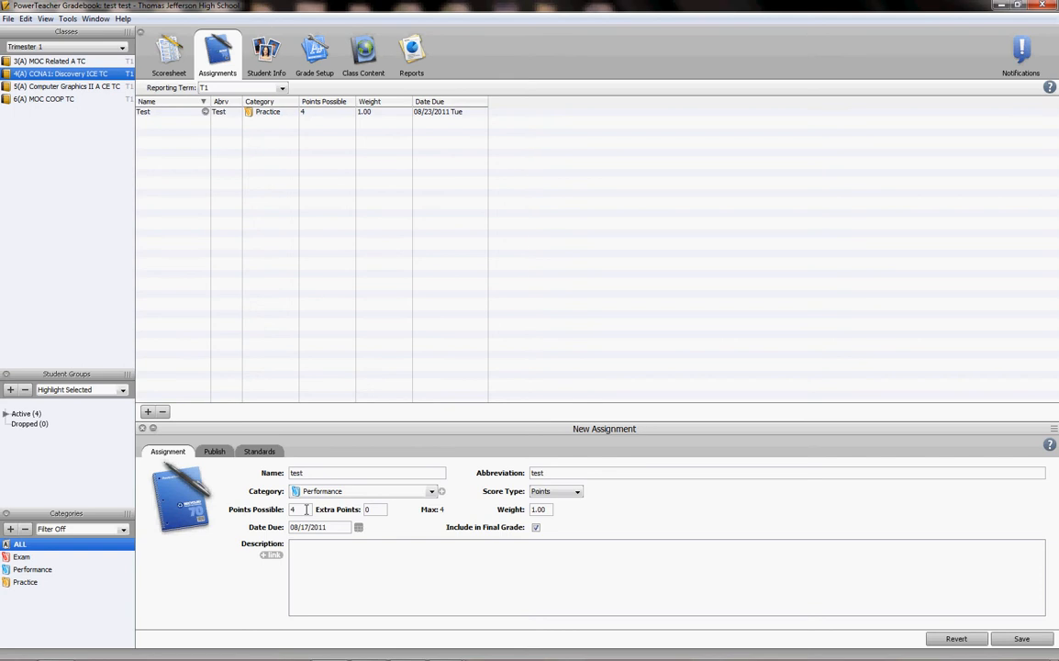
pyautogui.click(358, 528)
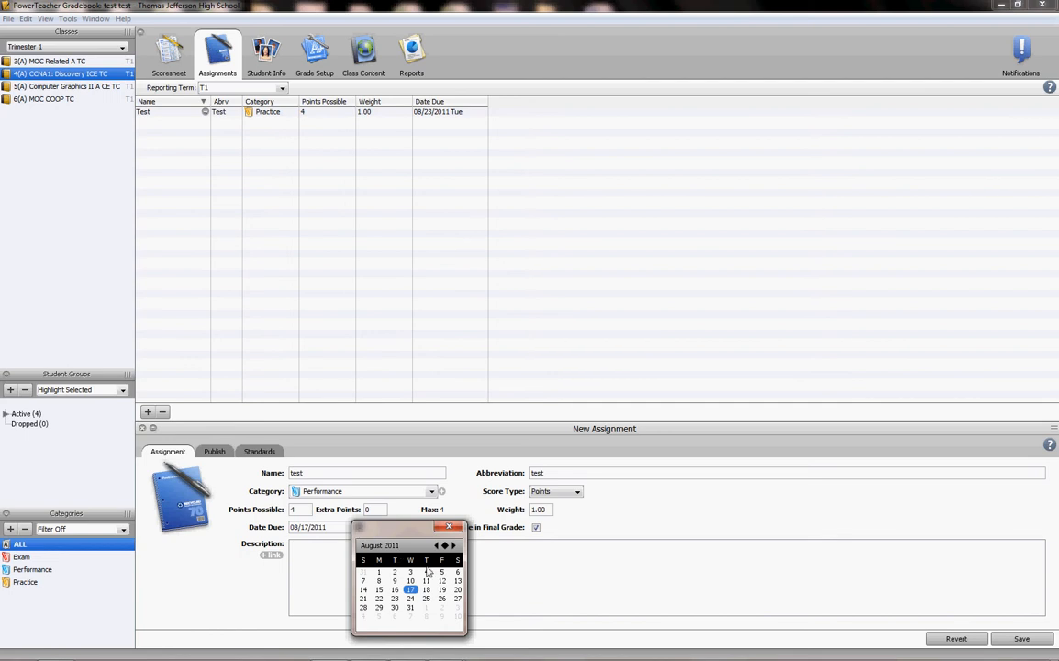
pyautogui.click(454, 545)
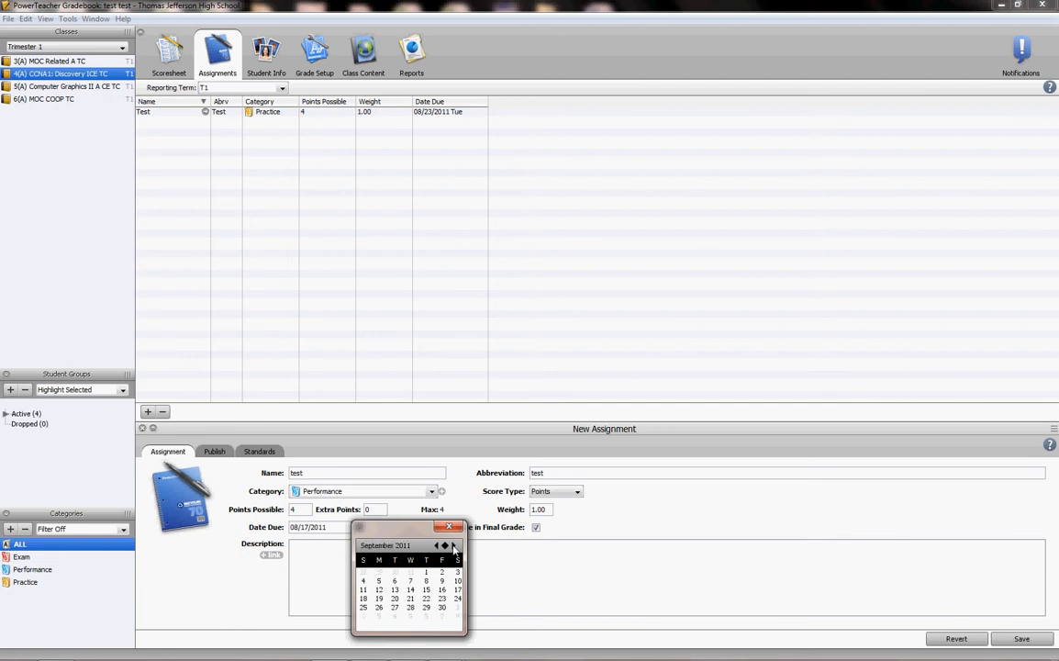
pyautogui.click(410, 589)
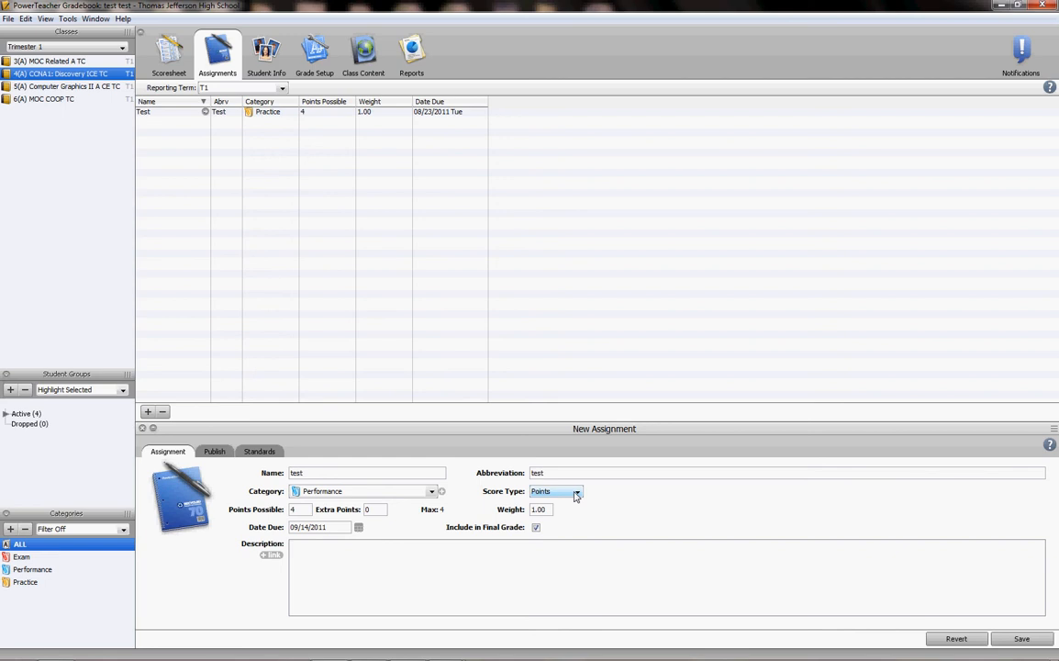
pyautogui.click(536, 527)
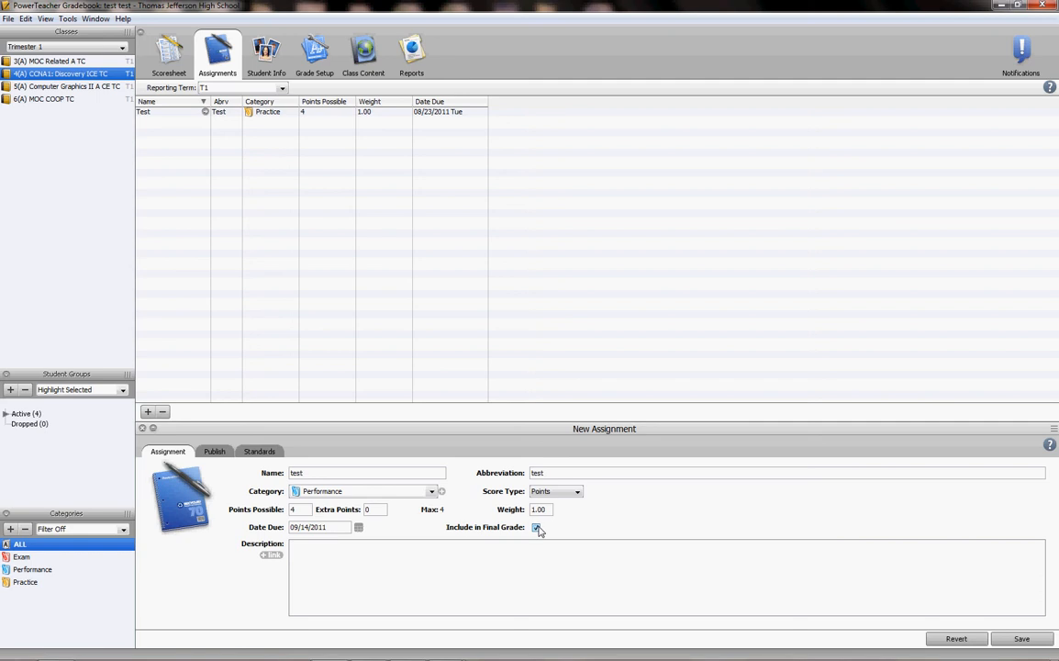
# Try the On Specific Date publishing option for the new assignment, and return it to Immediately.
pyautogui.click(213, 451)
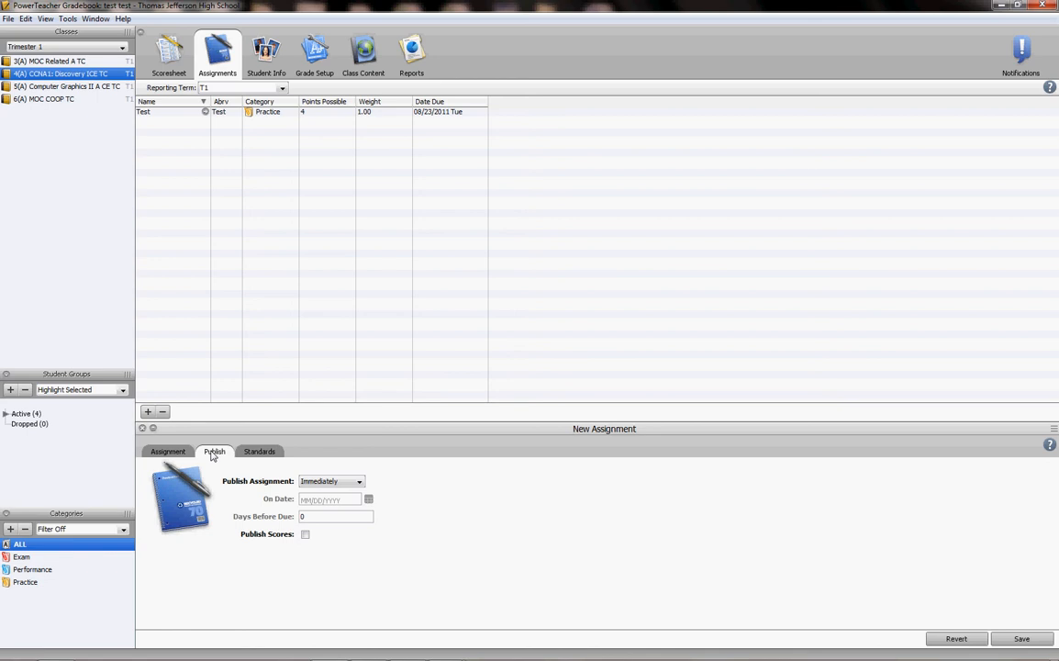
pyautogui.click(344, 482)
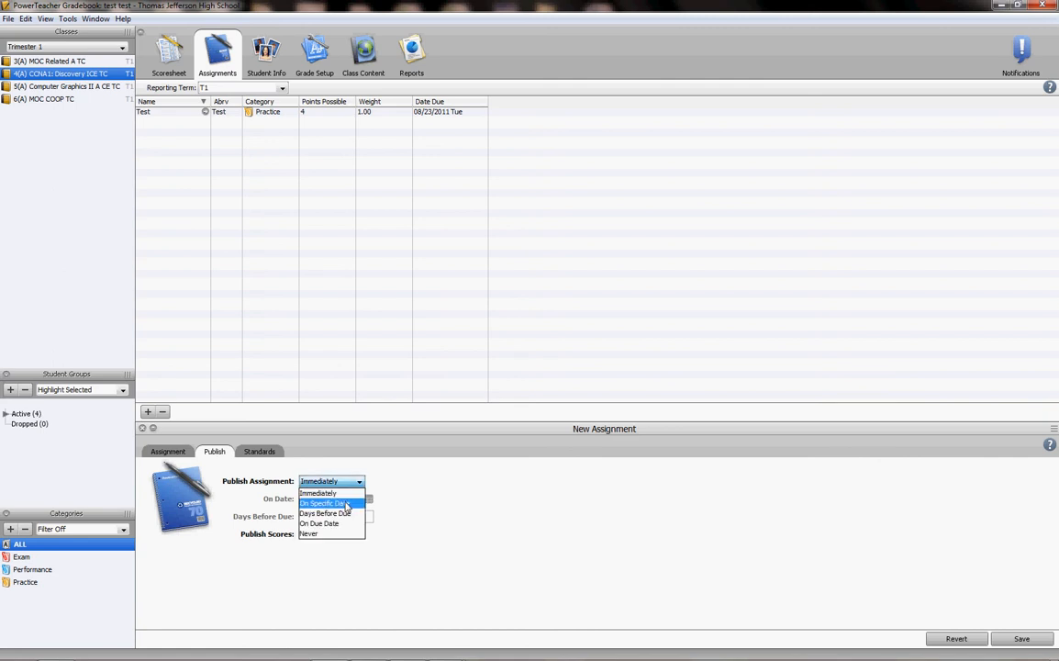
pyautogui.click(329, 502)
pyautogui.click(369, 500)
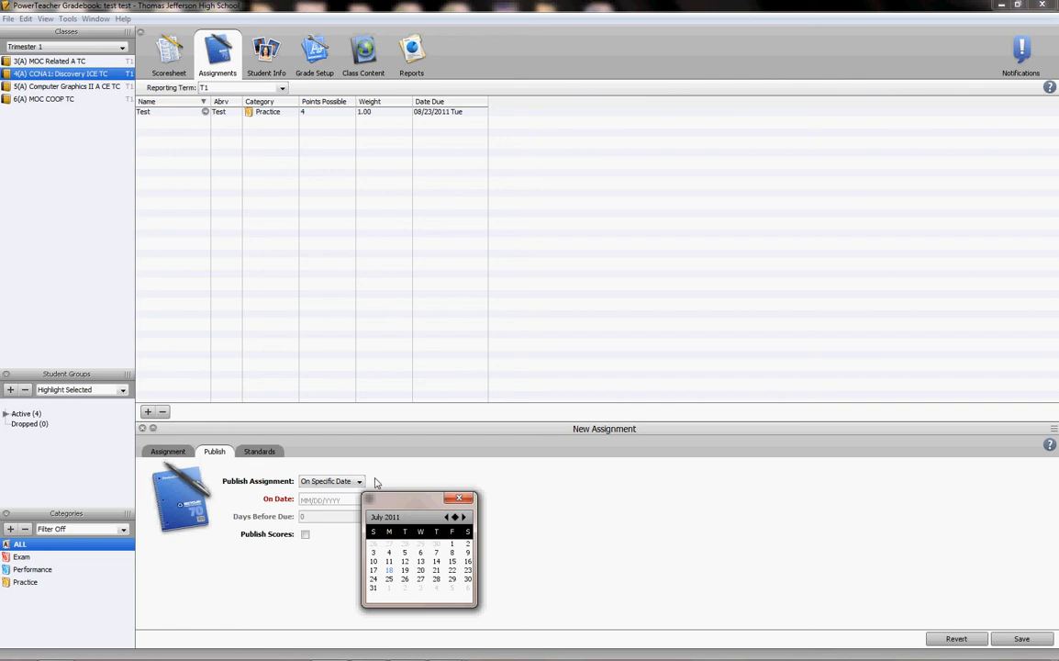
pyautogui.click(461, 499)
pyautogui.click(357, 481)
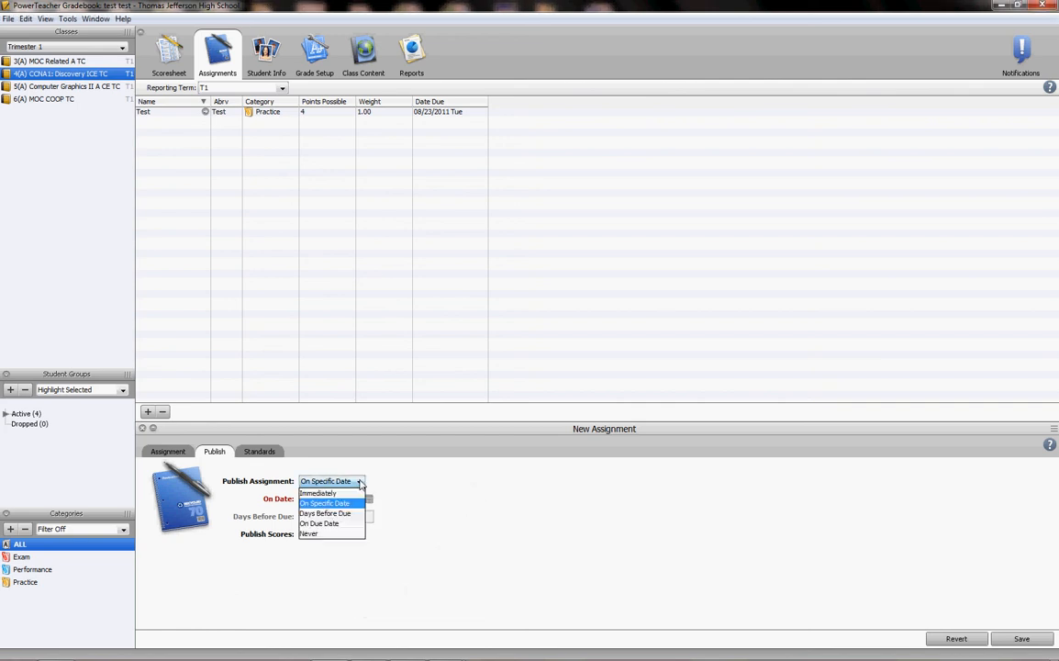
pyautogui.click(360, 491)
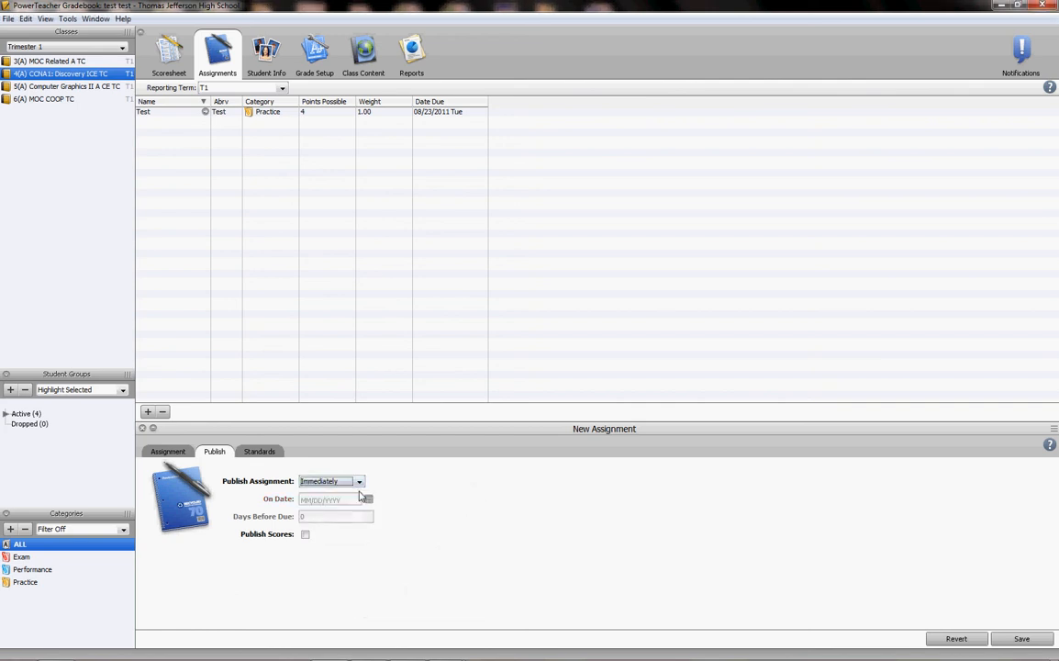
# Link the Behavior, Collaboration, Participation and Task Completion standards to the new assignment, save it and close its details.
pyautogui.click(259, 451)
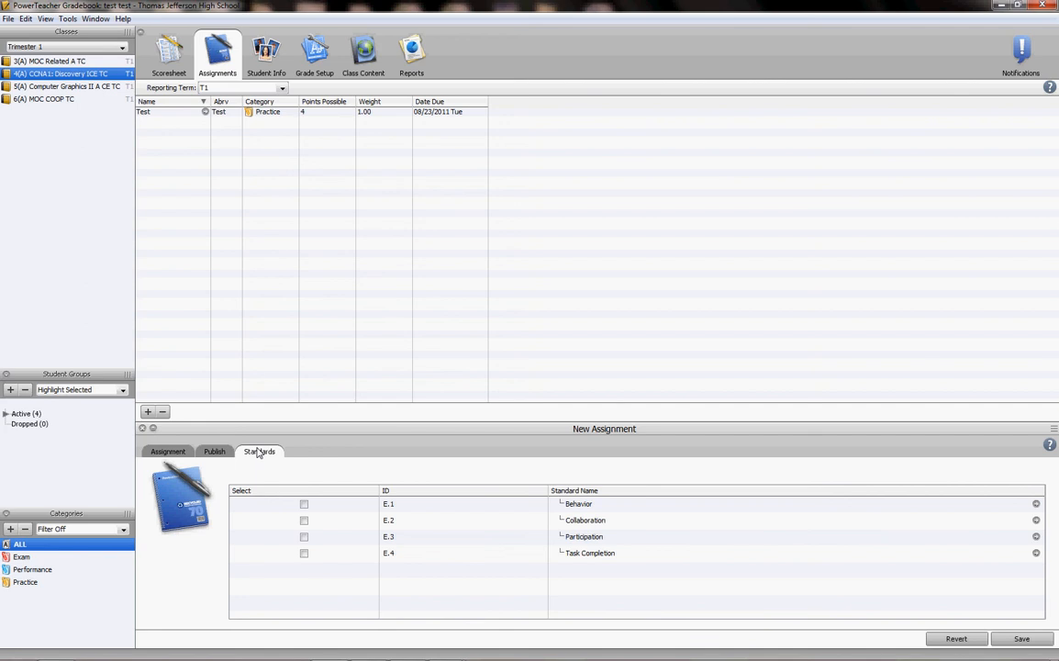
pyautogui.click(304, 503)
pyautogui.click(304, 520)
pyautogui.click(304, 536)
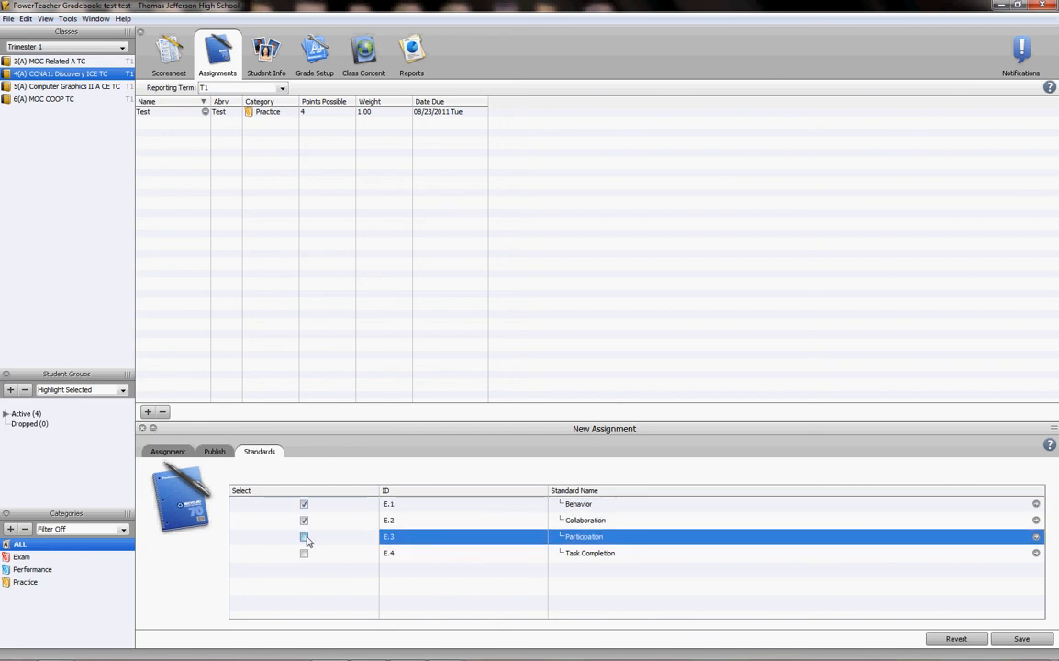
pyautogui.click(304, 552)
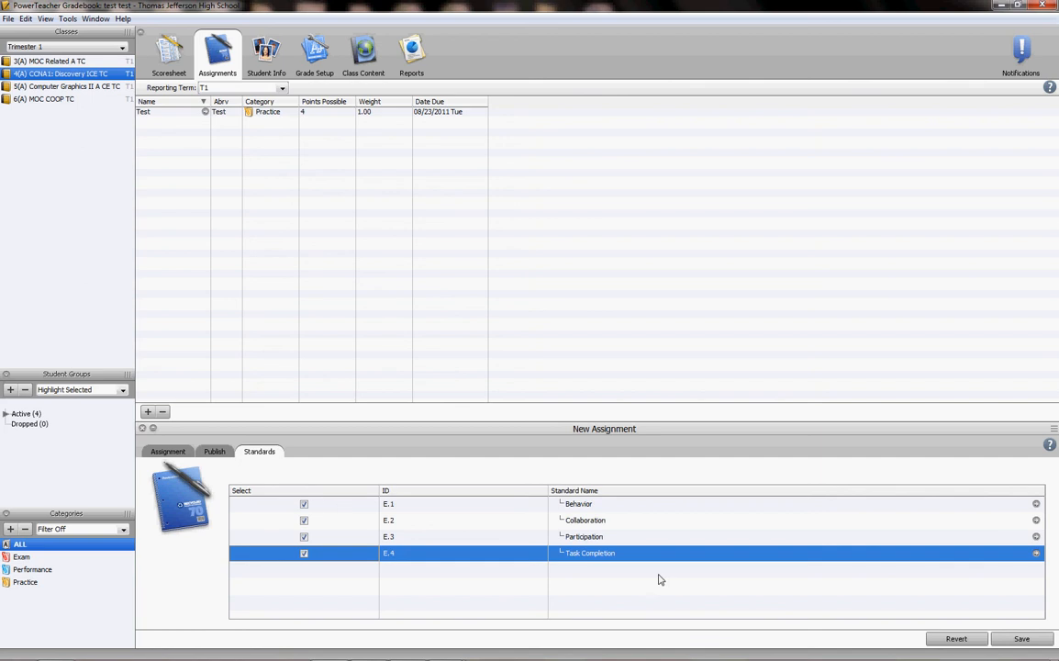
pyautogui.click(1003, 640)
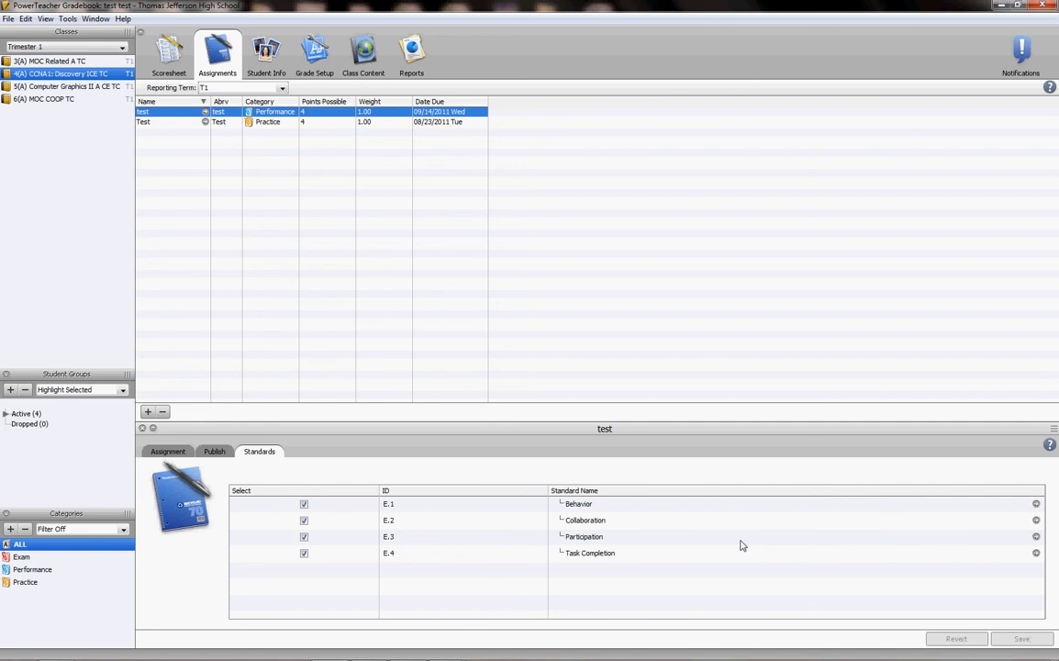
pyautogui.click(144, 428)
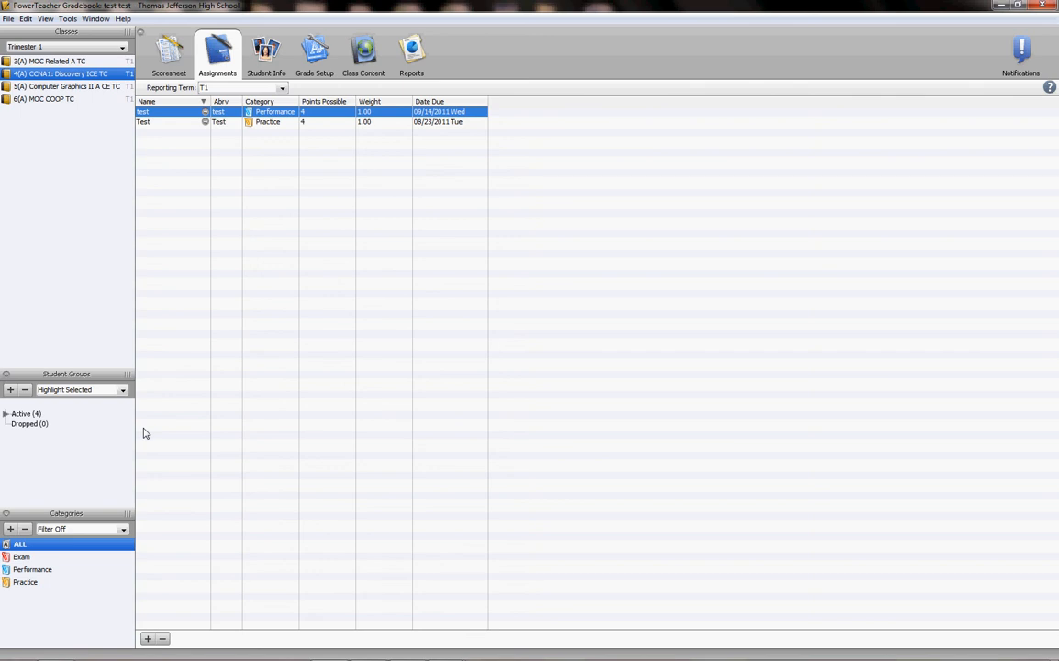
# Reopen the Performance assignment "test" to review its publishing and general details, and close it.
pyautogui.click(205, 114)
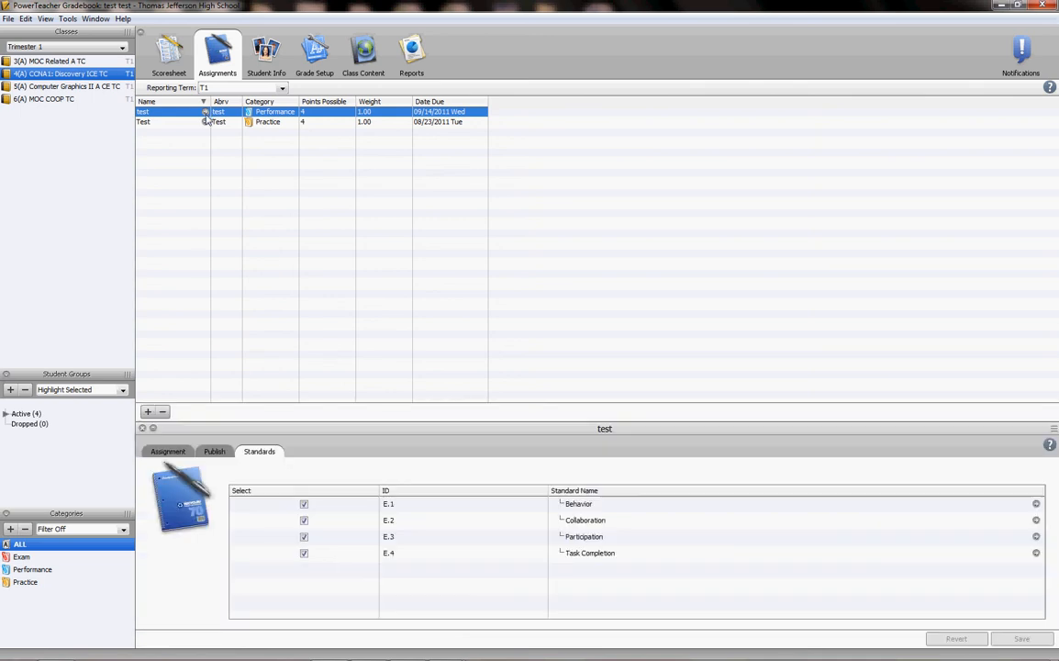
pyautogui.click(213, 450)
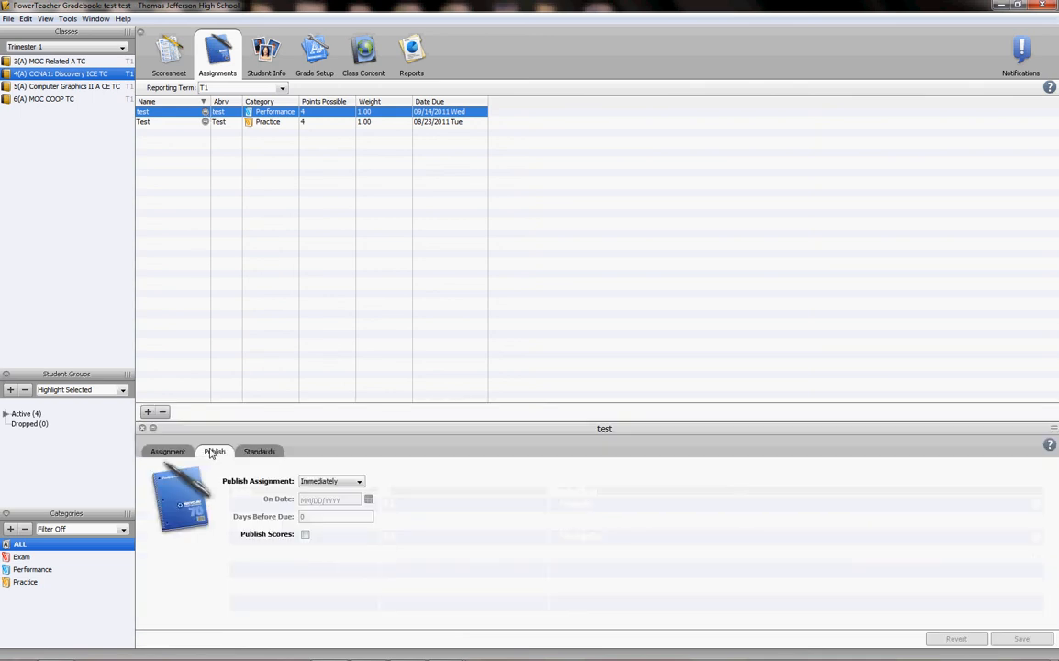
pyautogui.click(183, 452)
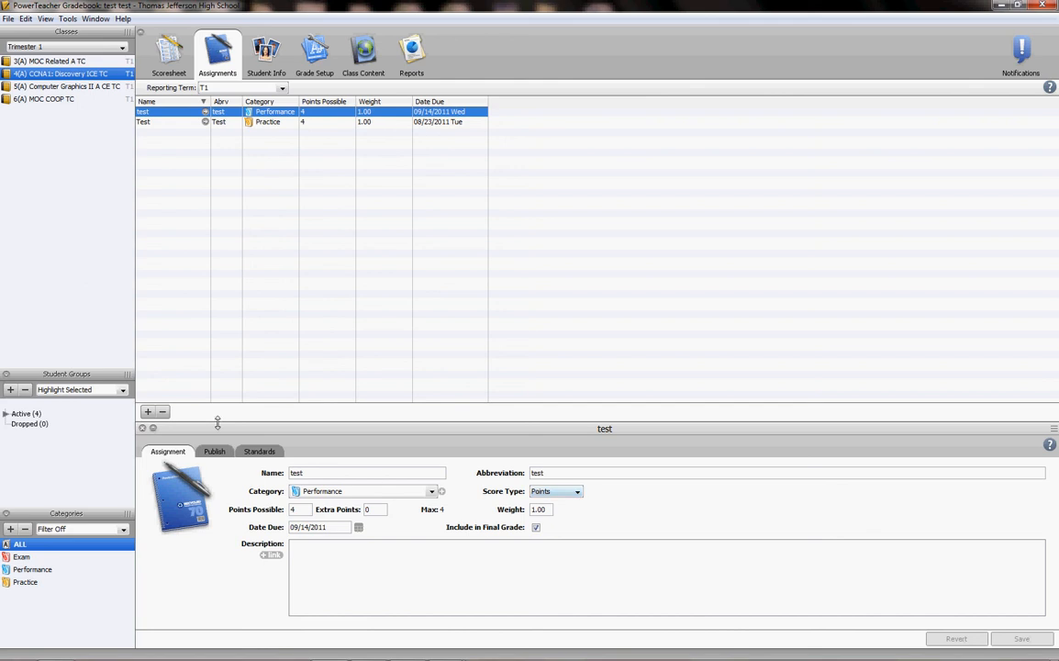
pyautogui.click(143, 428)
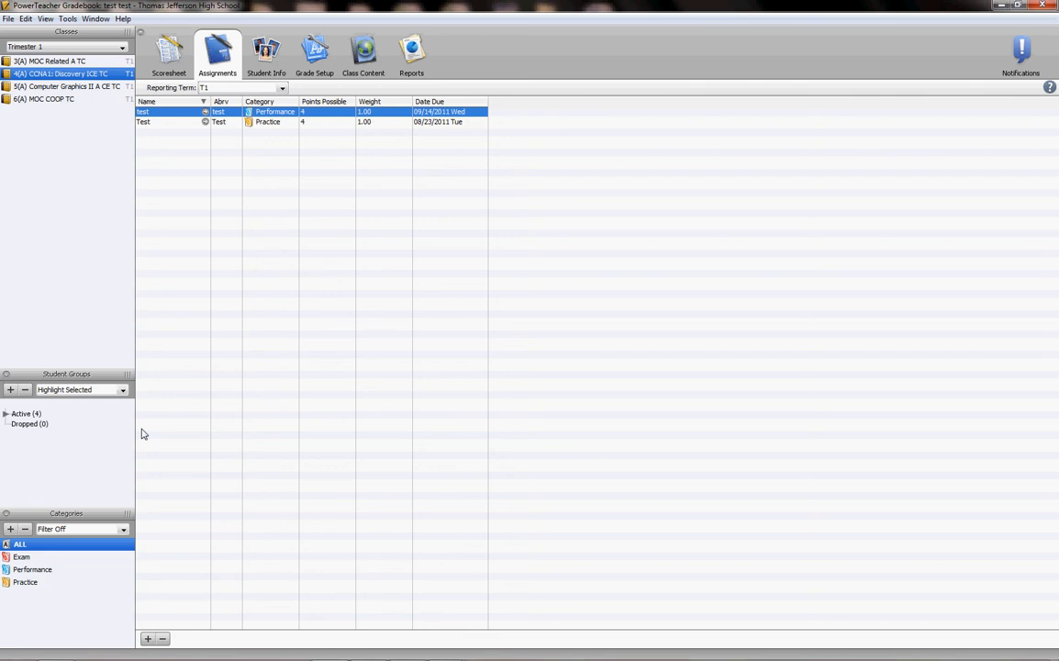
# Delete the Practice assignment "Test" due 08/23/2011 and confirm the deletion.
pyautogui.click(170, 123)
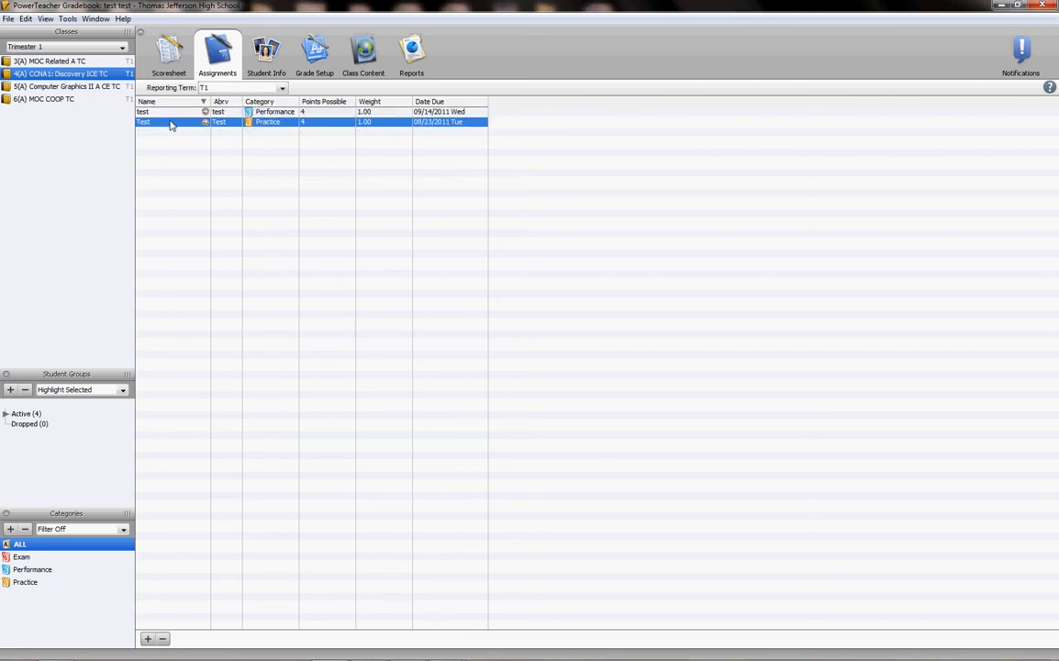
pyautogui.click(163, 639)
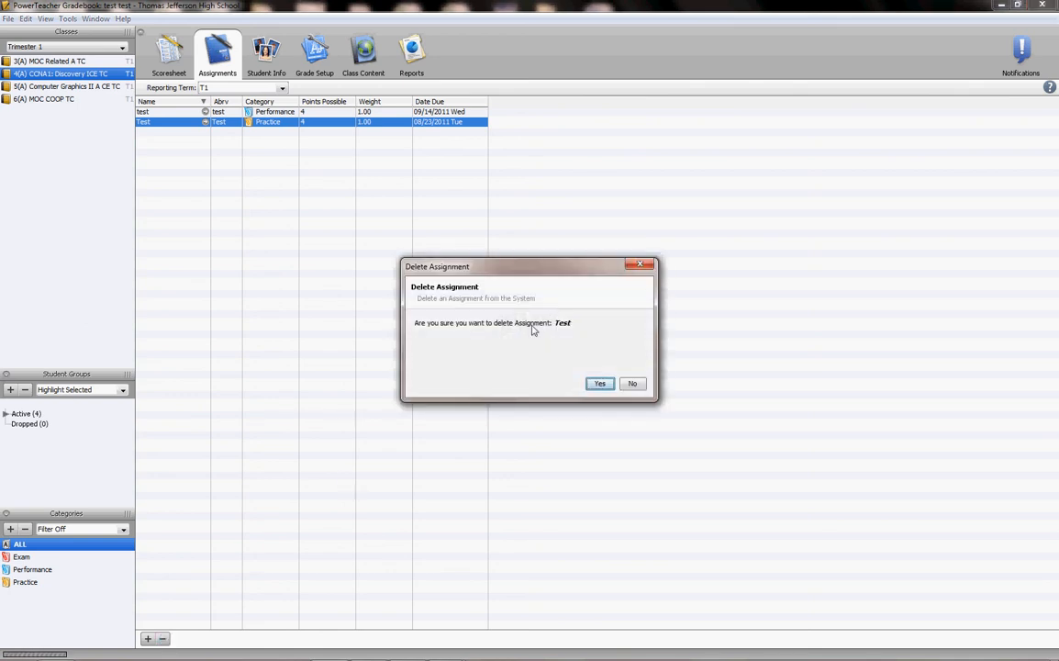
pyautogui.click(599, 384)
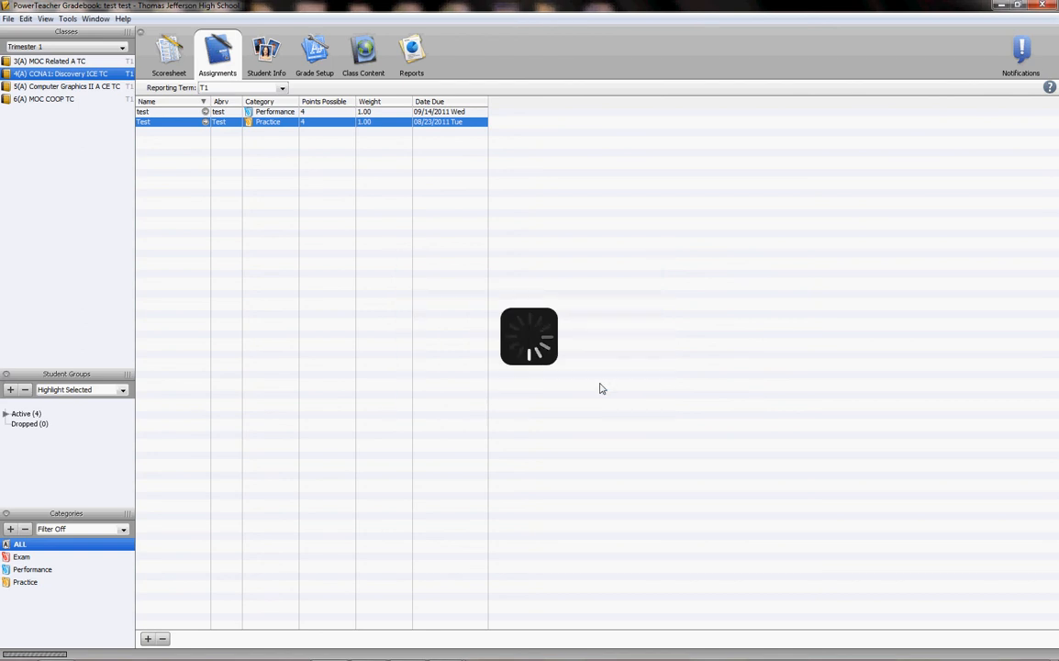